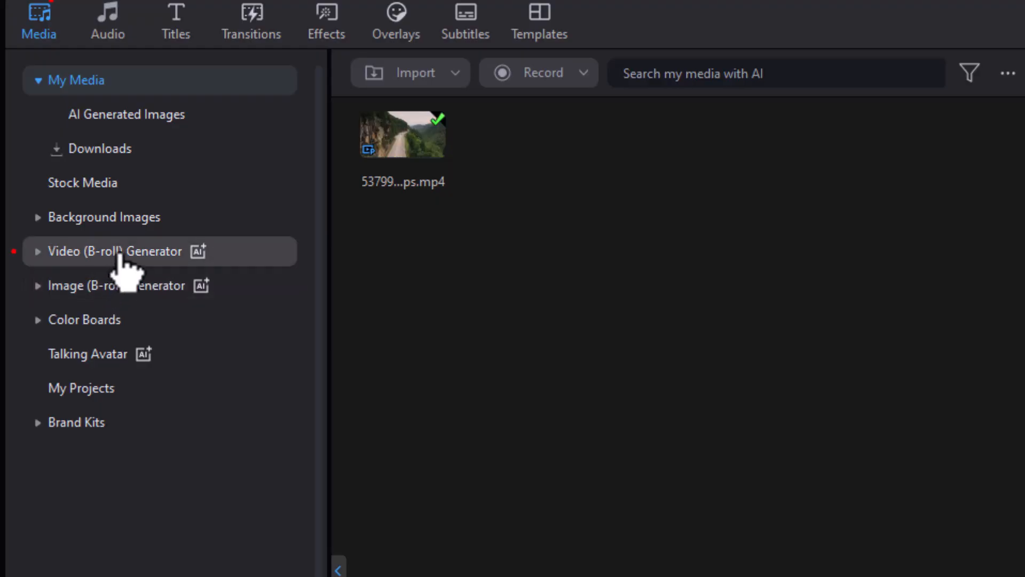
Open the Text to Video feature of the Video (B-roll) Generator and review the model list.
click(119, 255)
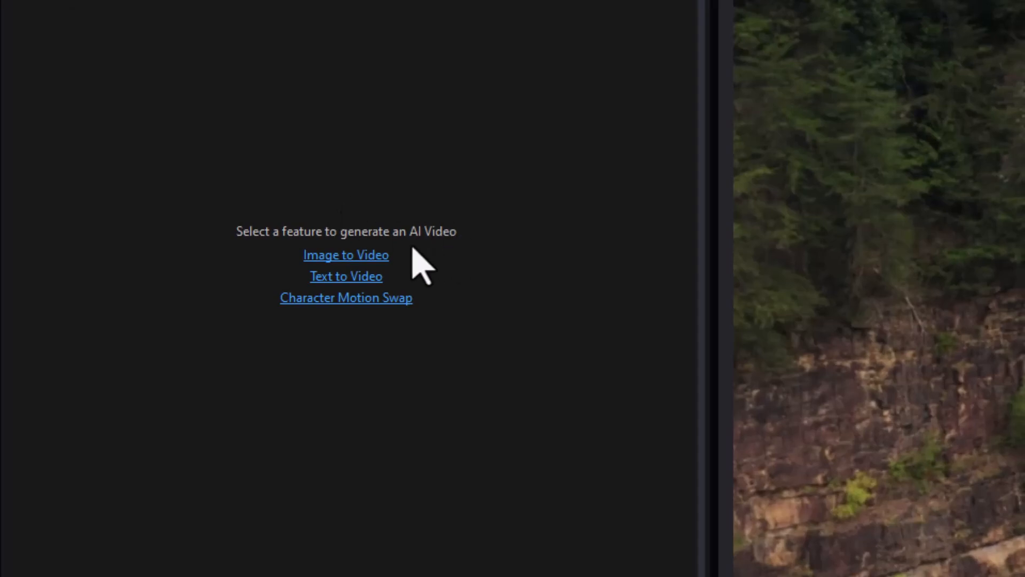
click(365, 277)
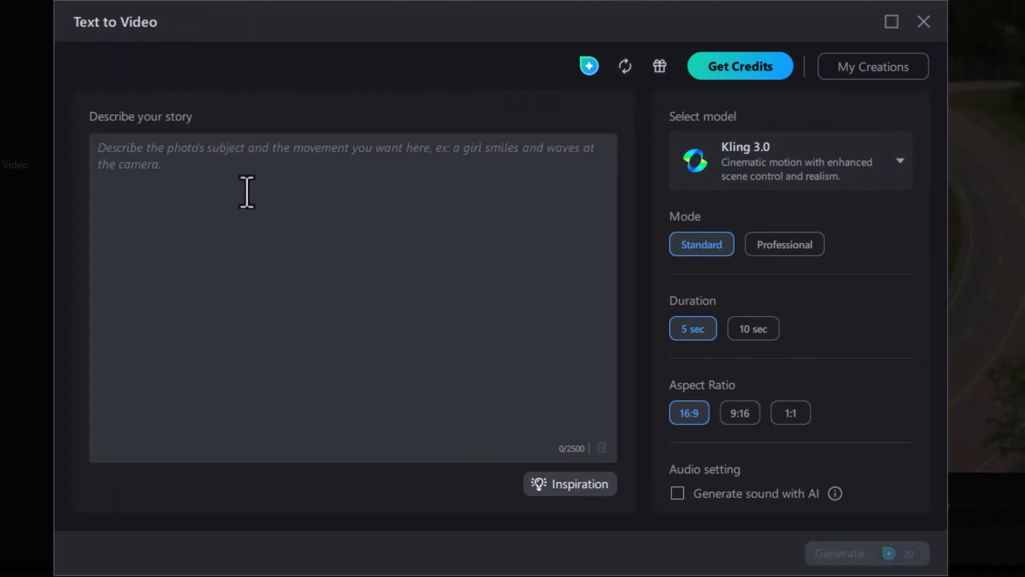
click(902, 162)
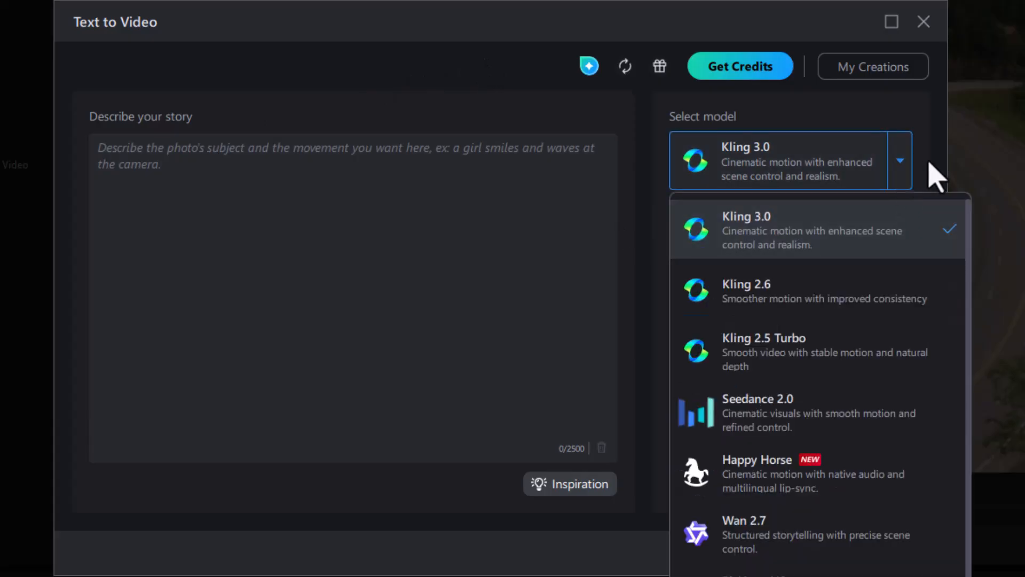
click(935, 175)
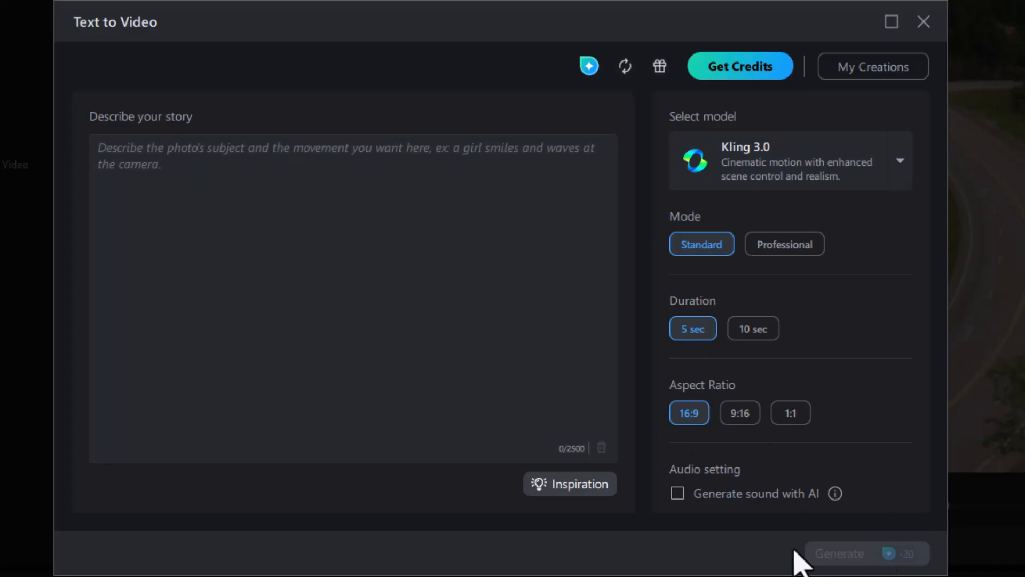
Type "a" as a test story and try the Professional mode and AI sound options, switching both back.
click(162, 156)
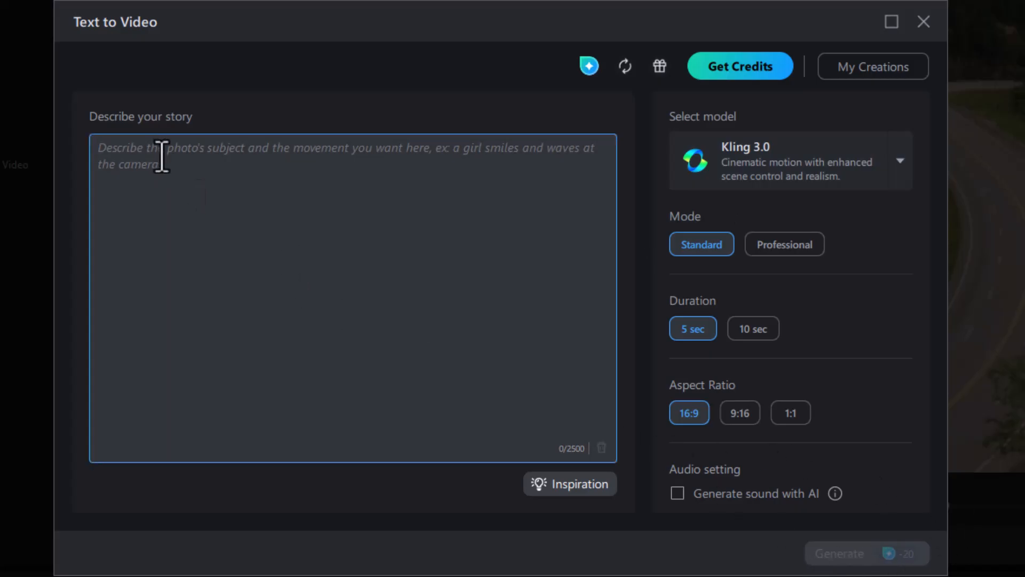
text(a)
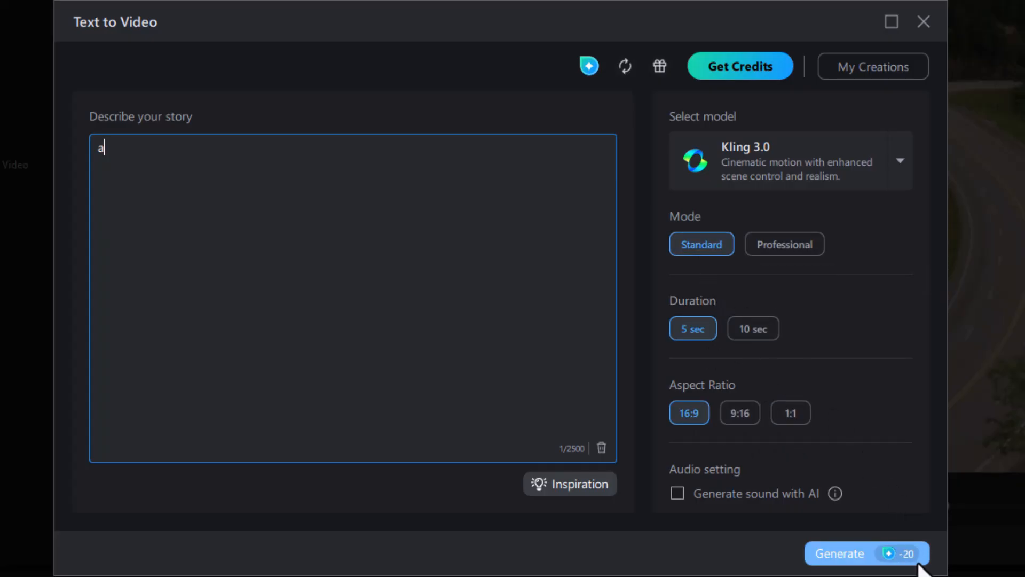
click(785, 247)
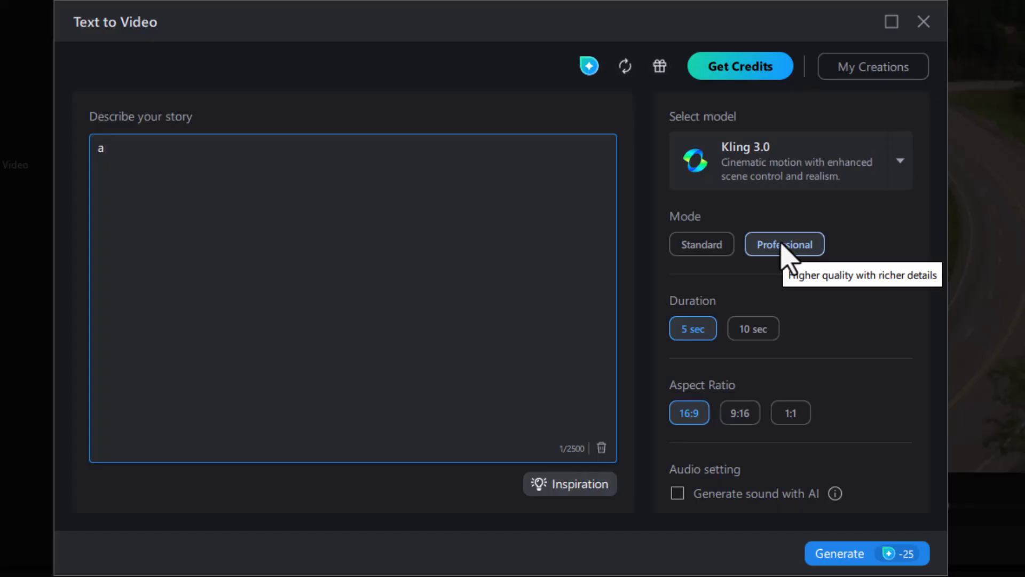
click(706, 249)
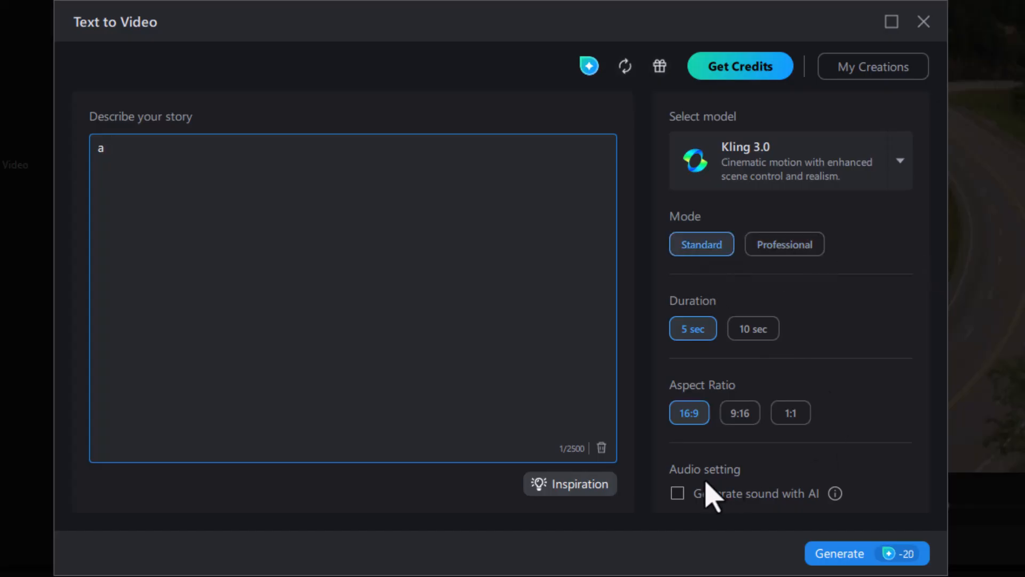
click(678, 495)
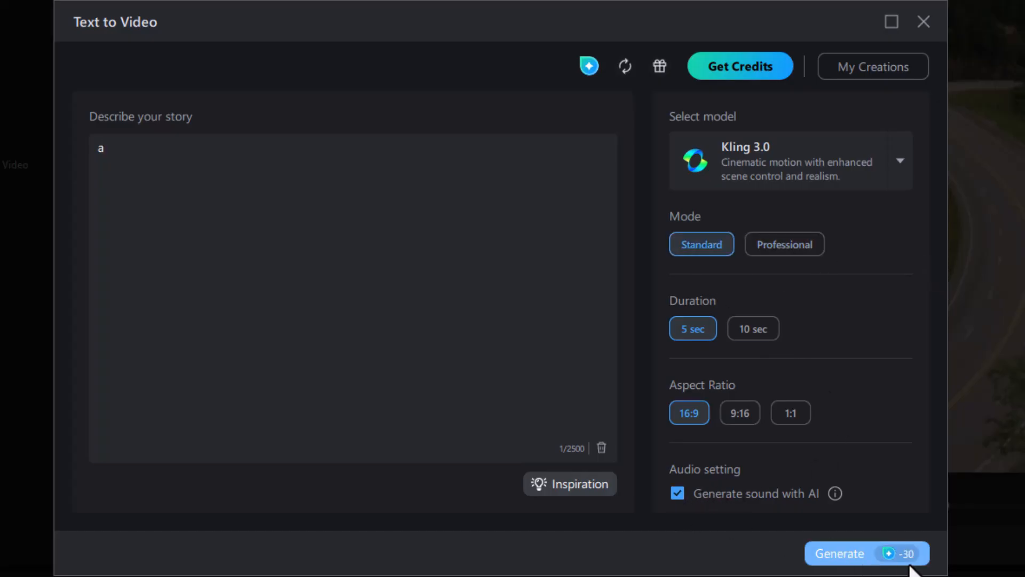
click(677, 494)
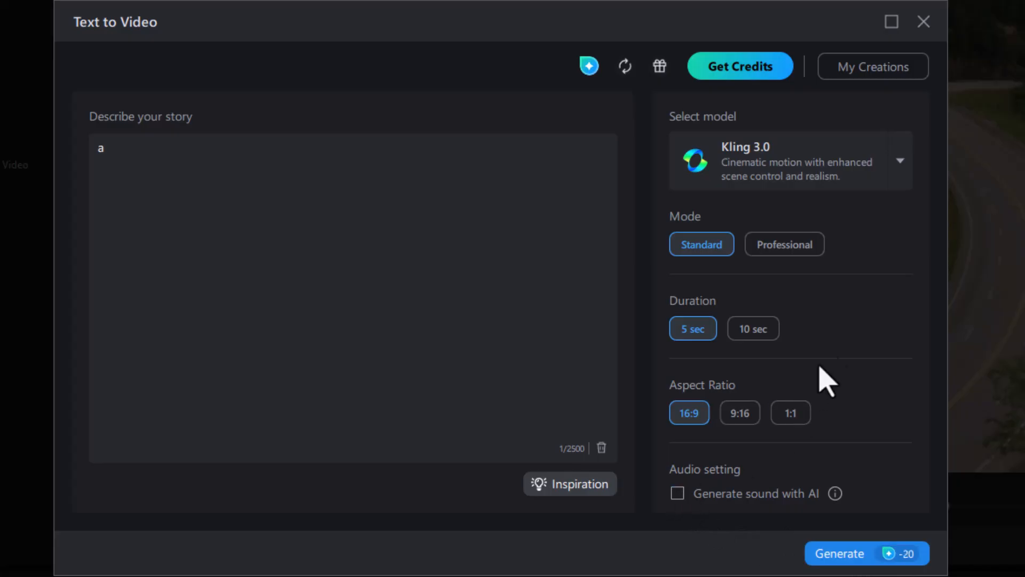
Try the Vidu Q3 model in Professional mode.
click(897, 174)
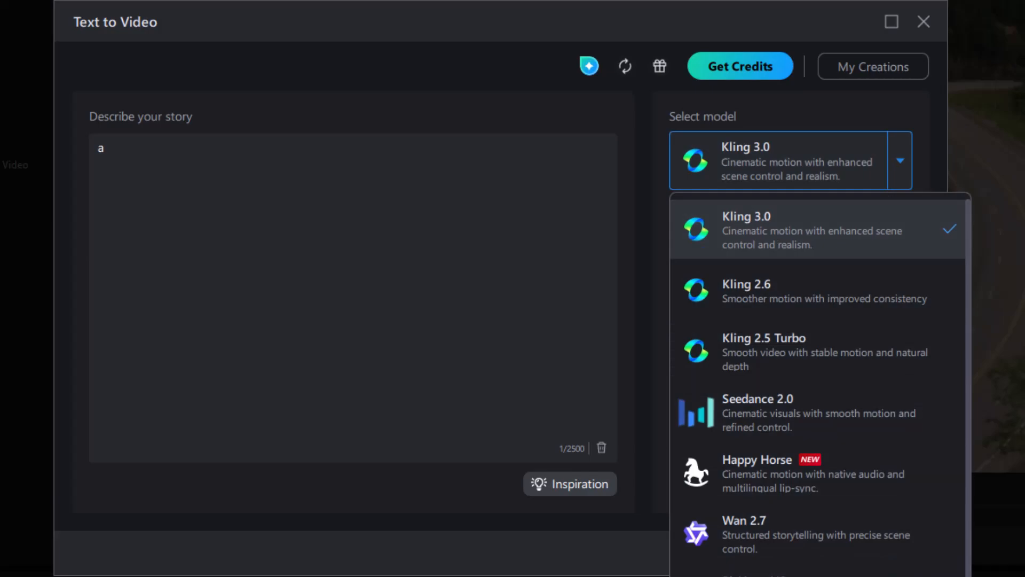
click(751, 575)
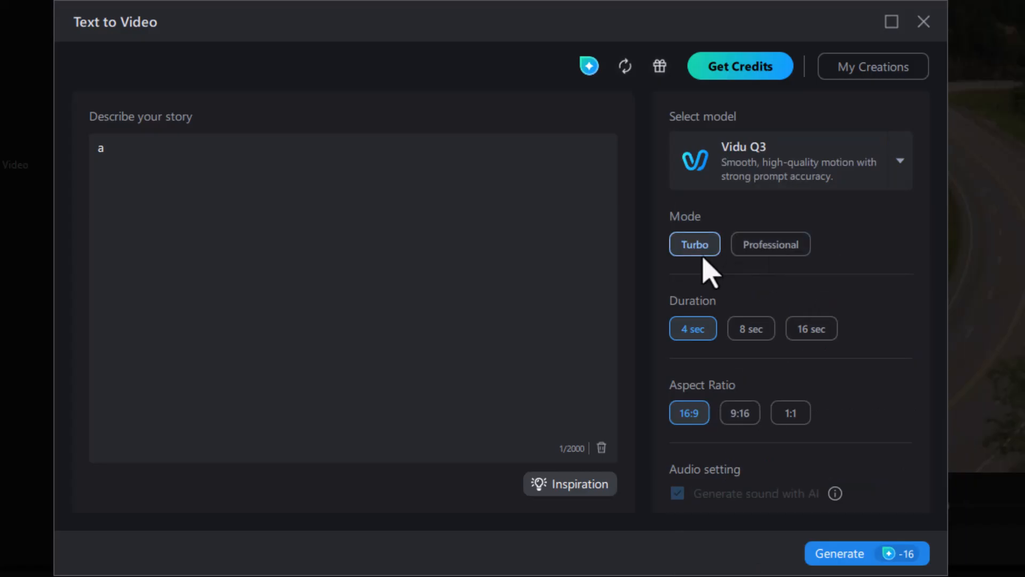
click(769, 244)
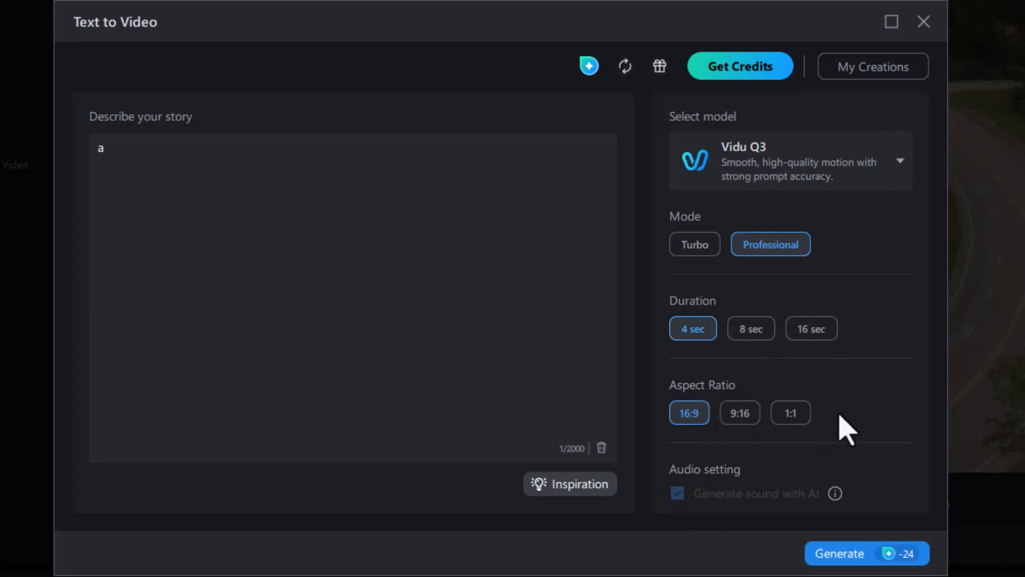
Try the Sora 2 model in Standard mode, then return to the Kling 3.0 model.
click(898, 168)
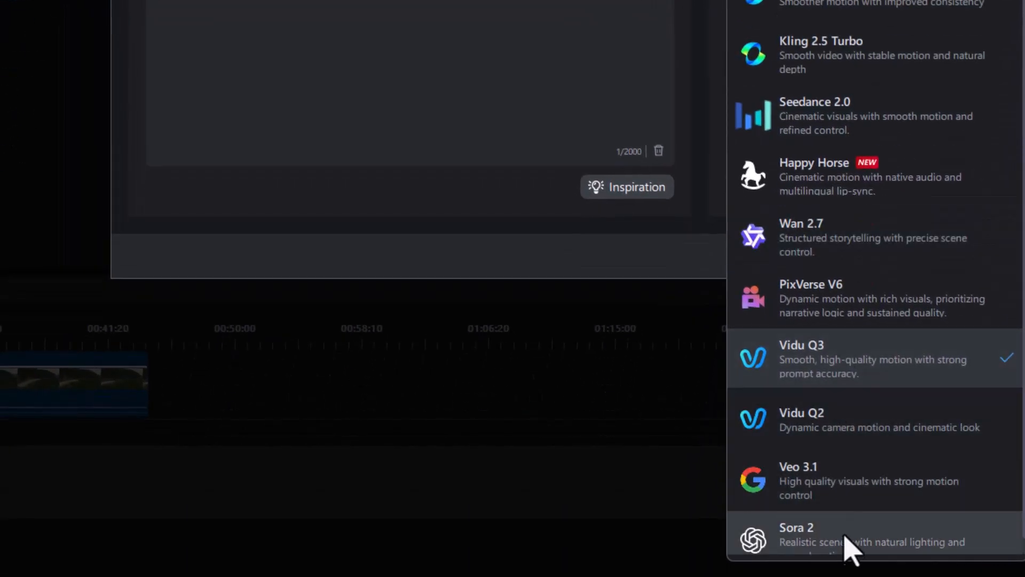
click(840, 573)
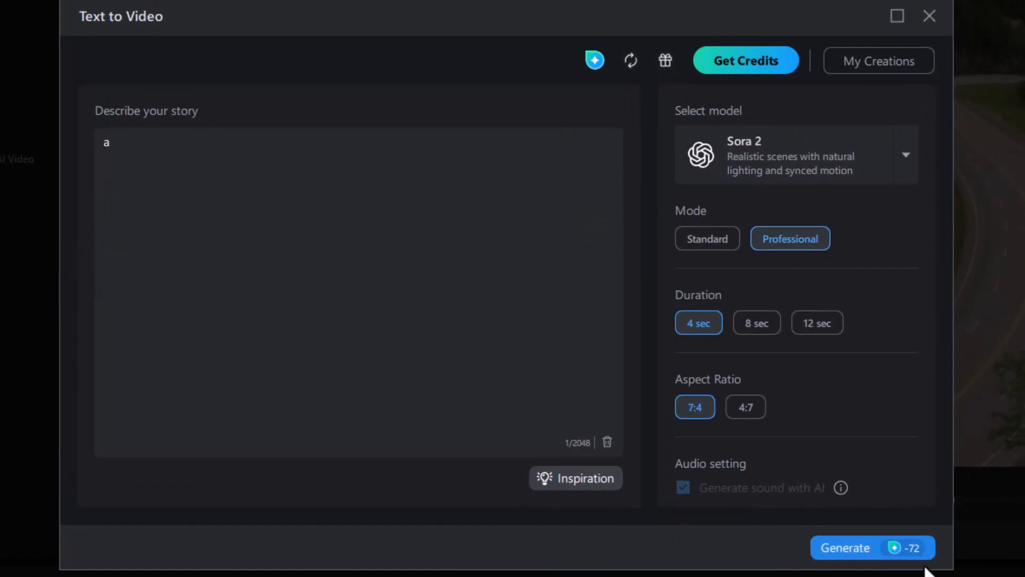
click(706, 240)
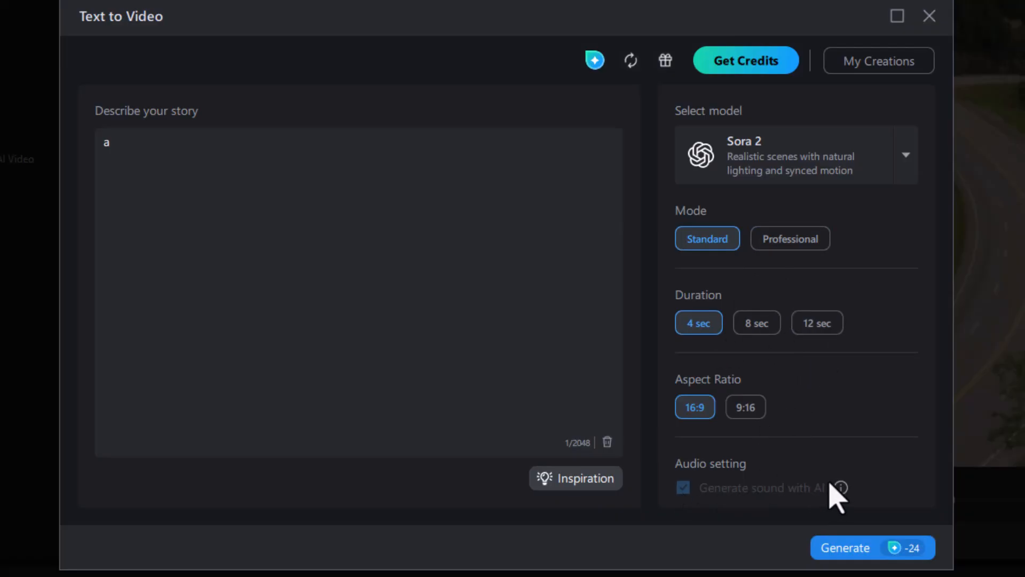
click(906, 157)
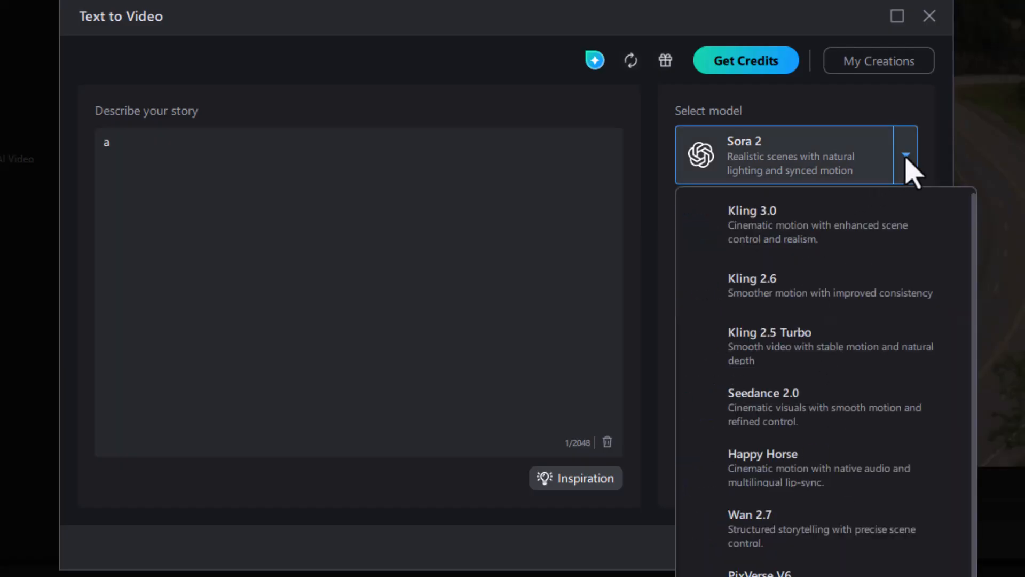
click(832, 229)
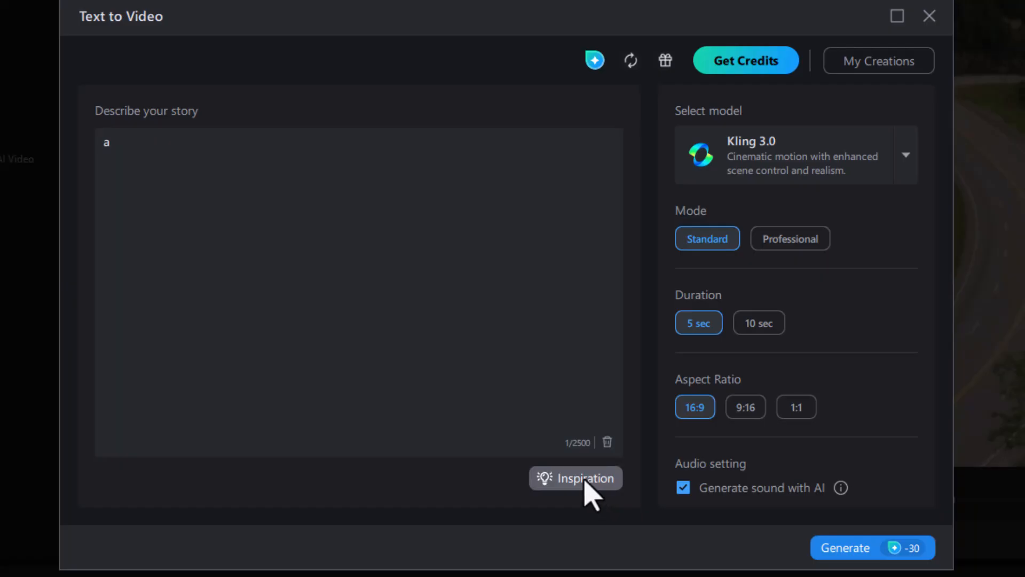
Cycle through several Inspiration sample stories, then clear all the story text.
click(584, 480)
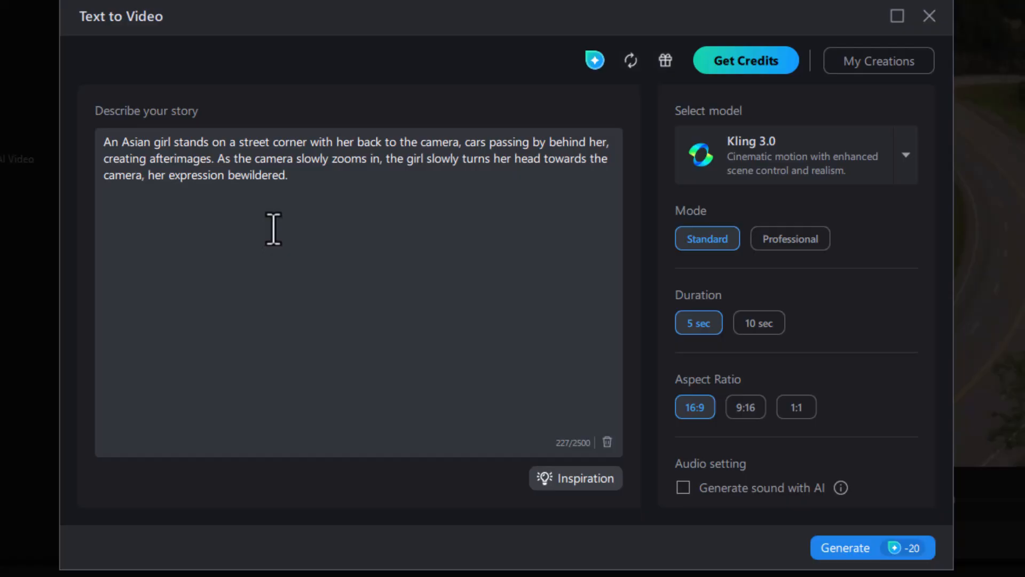
click(583, 487)
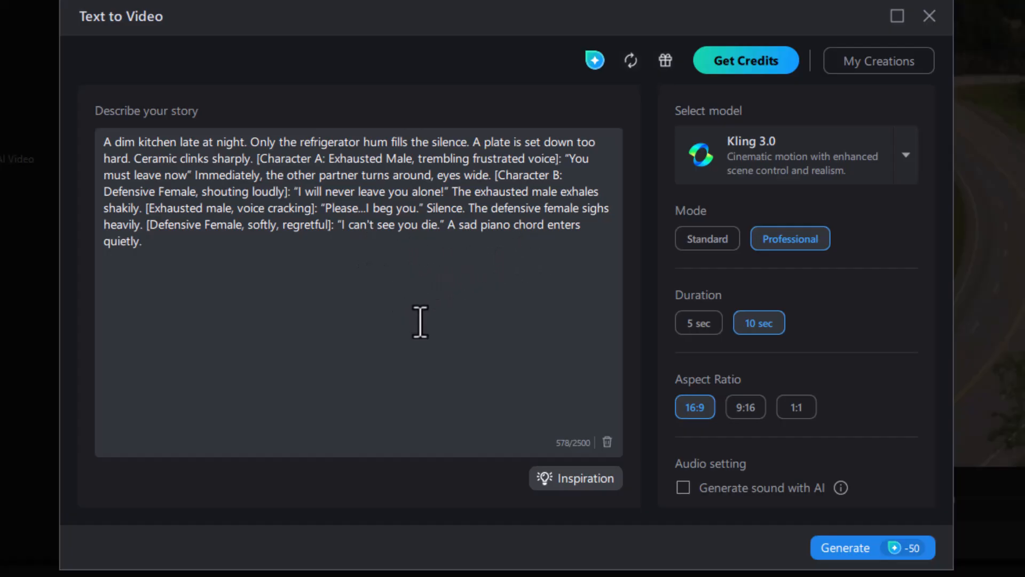
click(577, 485)
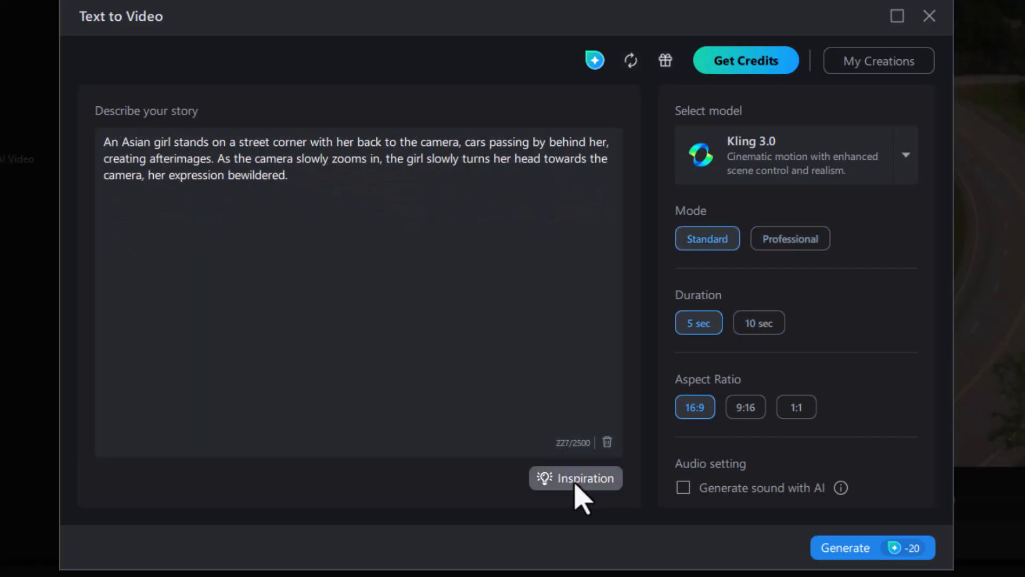
click(583, 479)
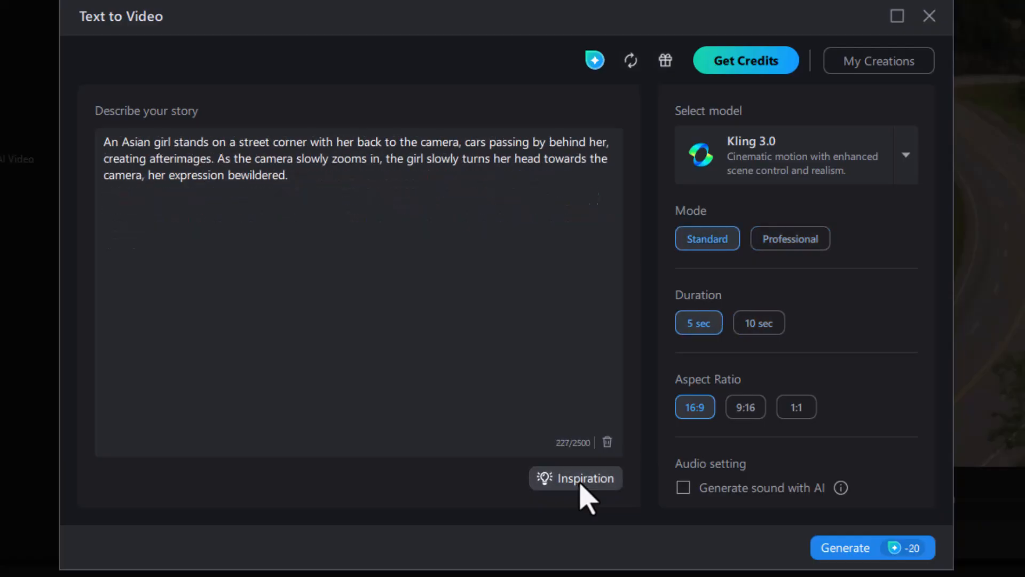
click(582, 480)
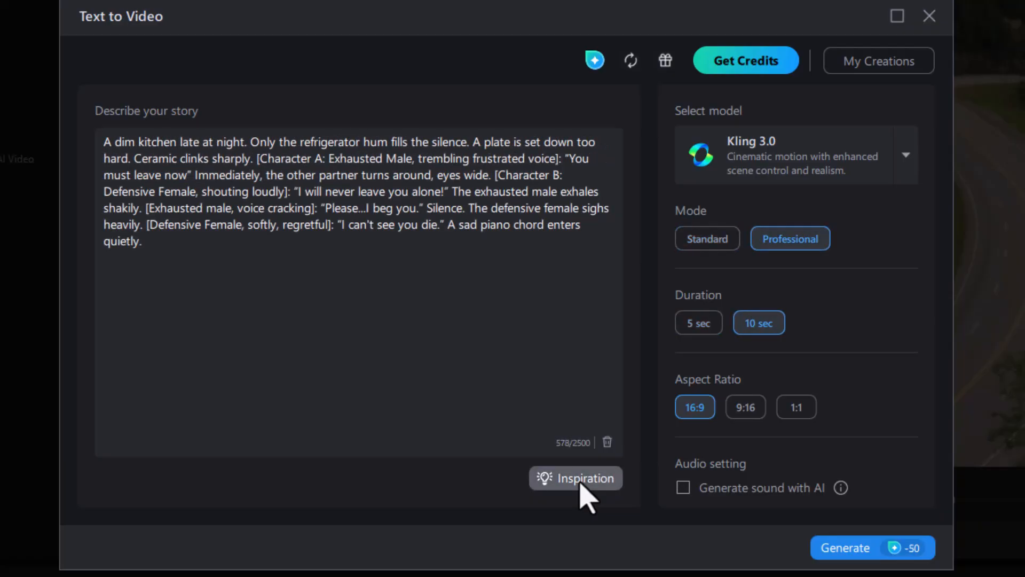
drag(204, 275, 59, 110)
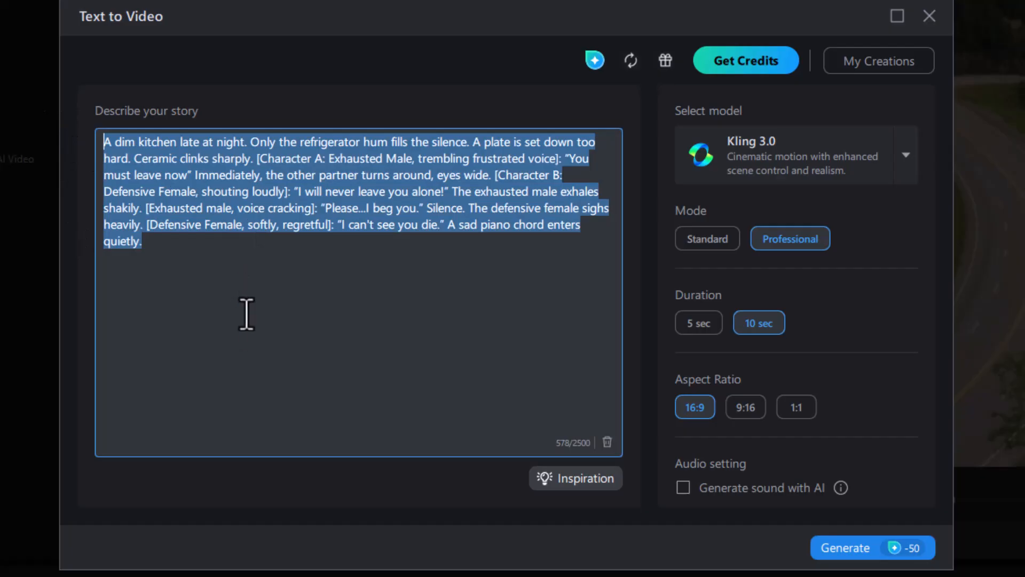
key(BackSpace)
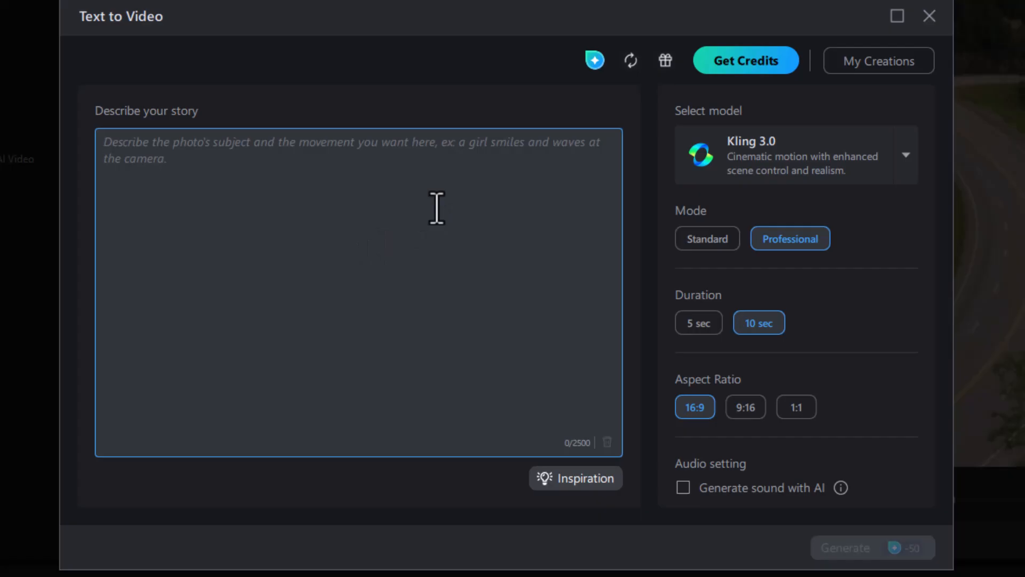
Switch to the notes app, copy the blue Corvette prompt and paste it into the story description.
key(alt+Tab)
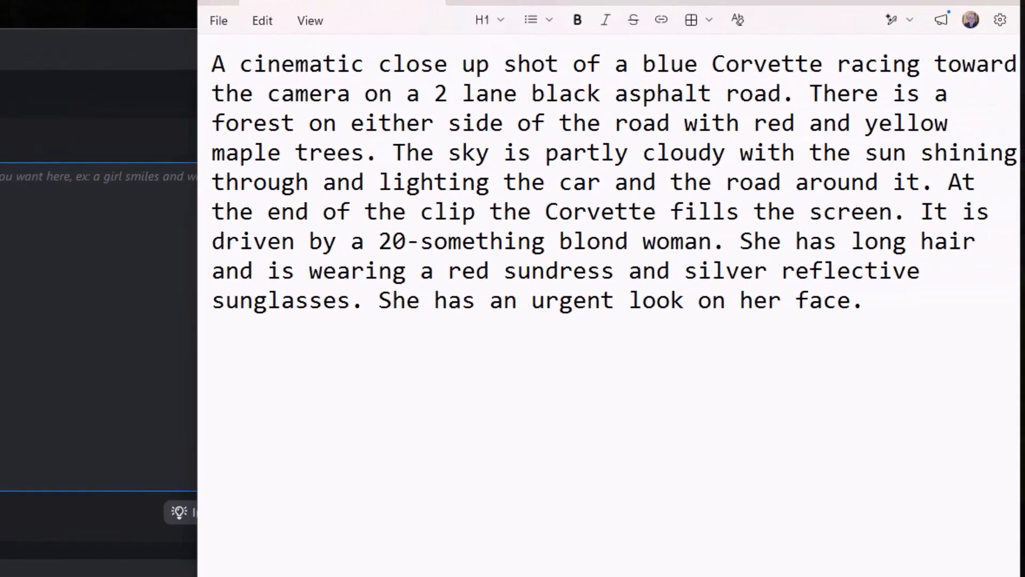
drag(561, 0, 684, 0)
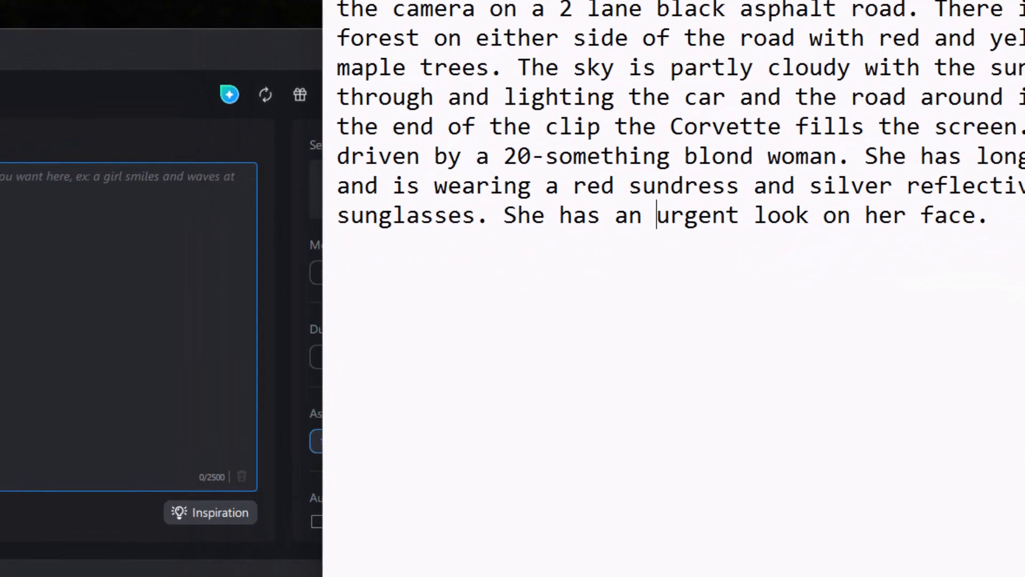
click(650, 224)
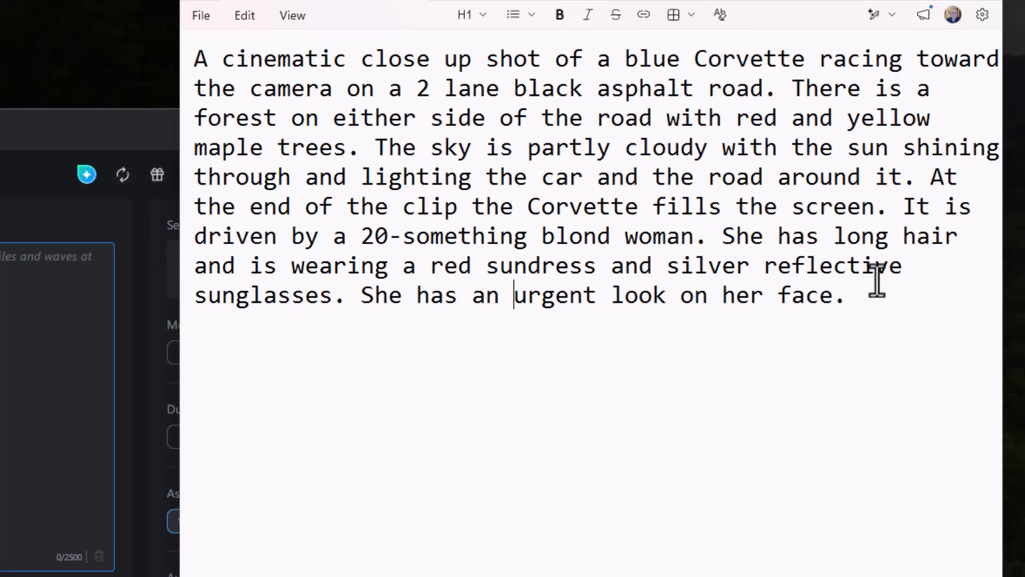
drag(867, 302, 172, 58)
key(ctrl+c)
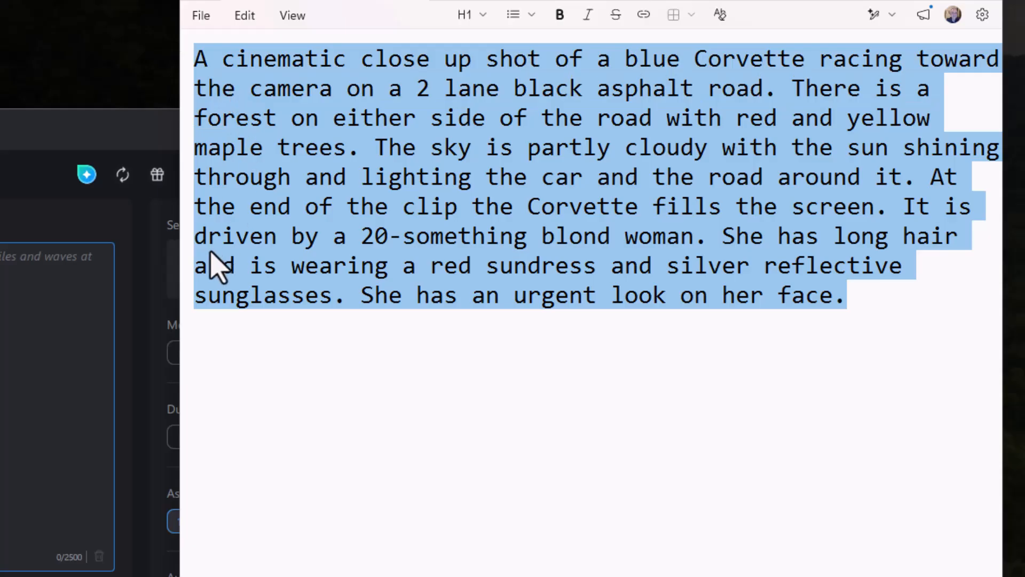
click(73, 257)
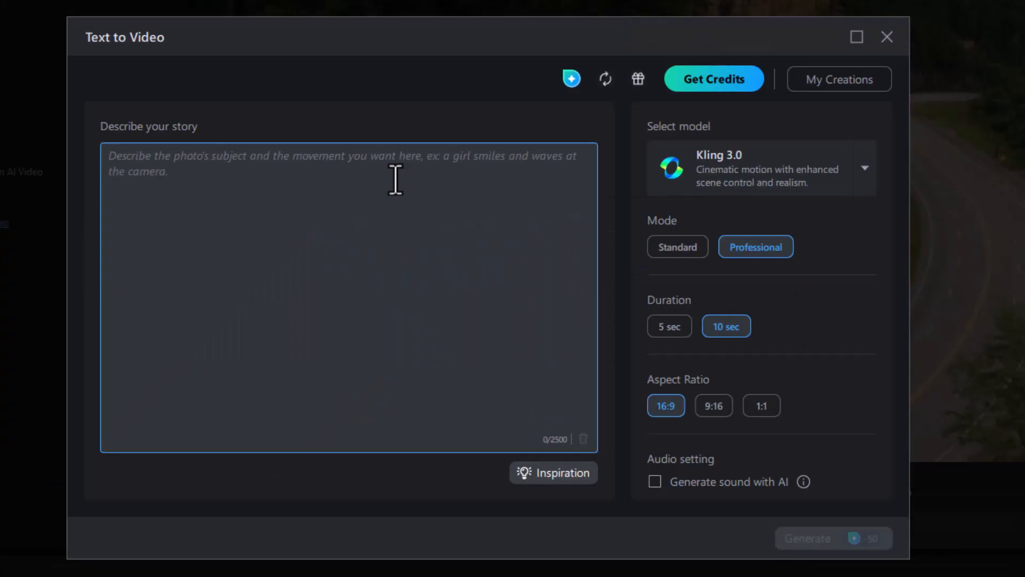
key(ctrl+v)
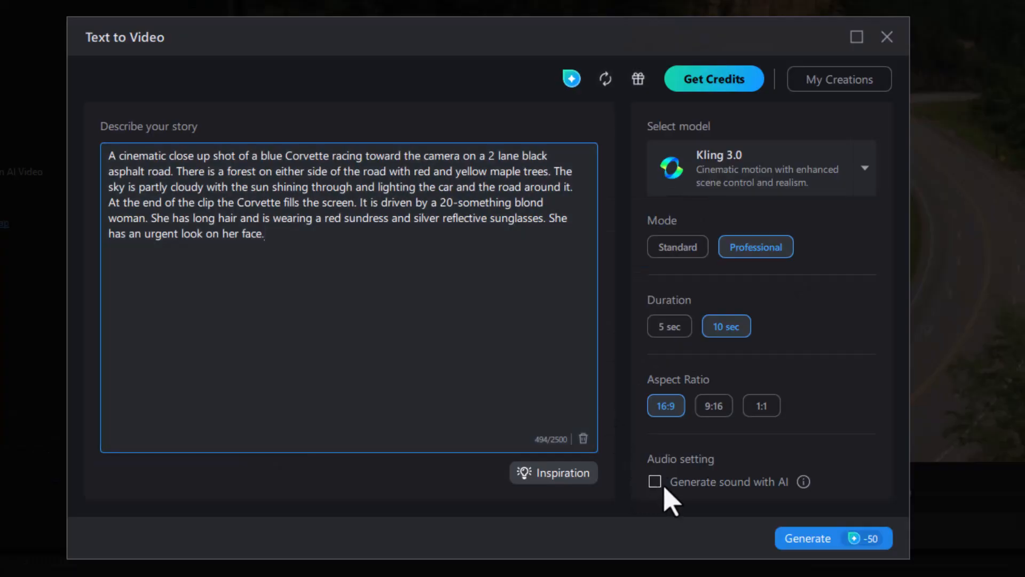
Turn on AI-generated sound and set the mode to Standard with a 5 sec duration.
click(654, 482)
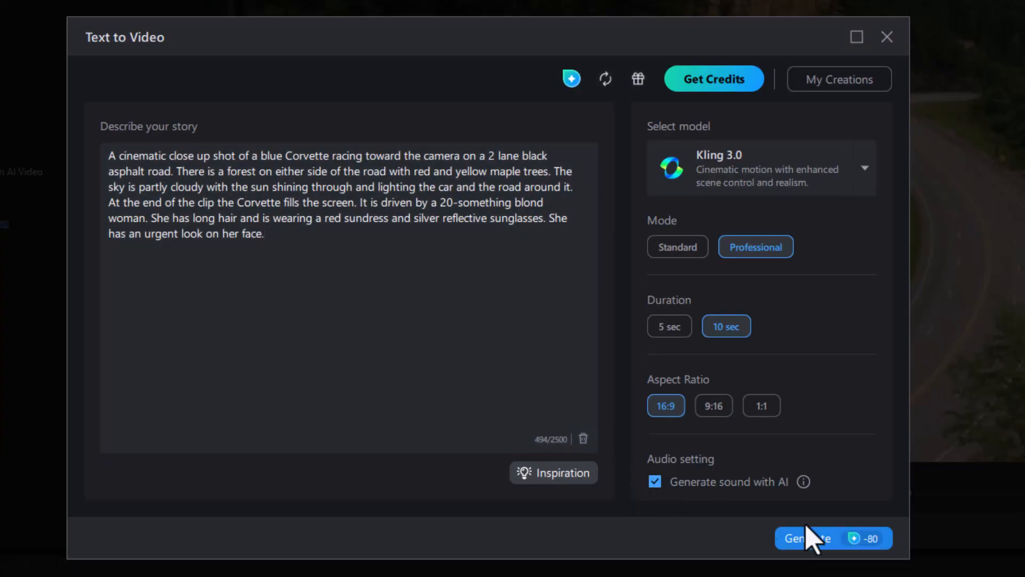
click(674, 249)
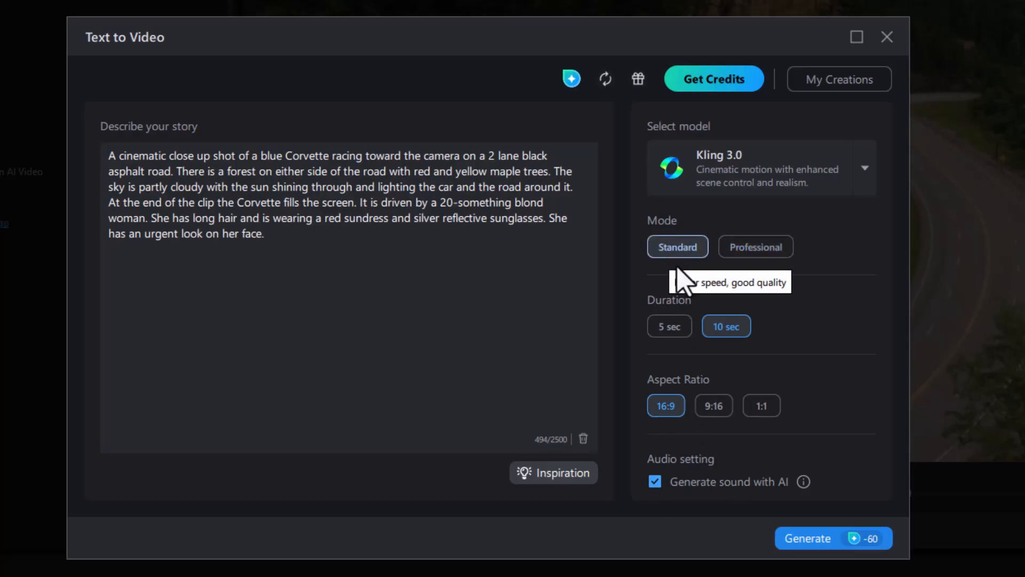
click(670, 331)
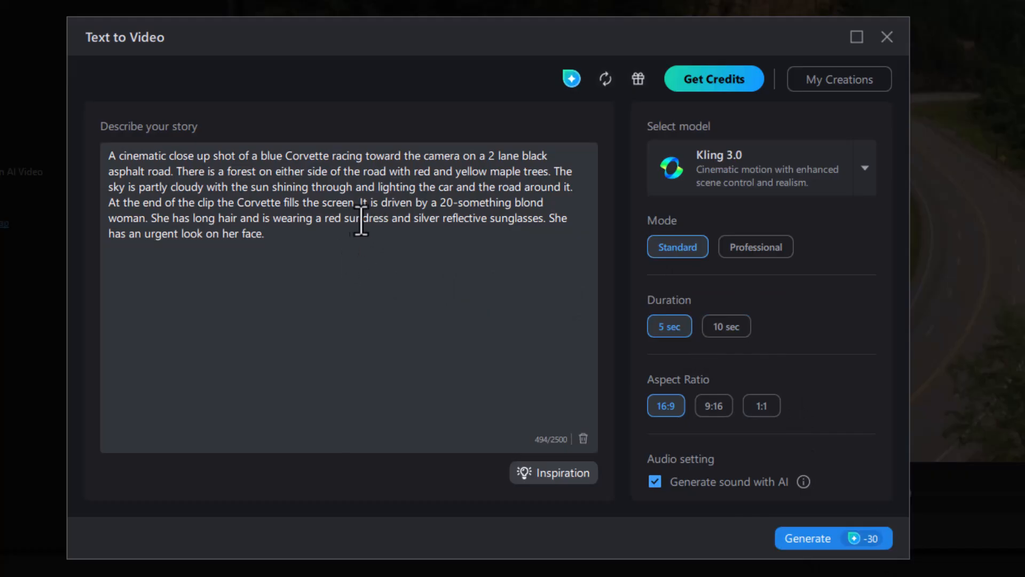
Generate the video and open My GenAI Creations.
click(816, 541)
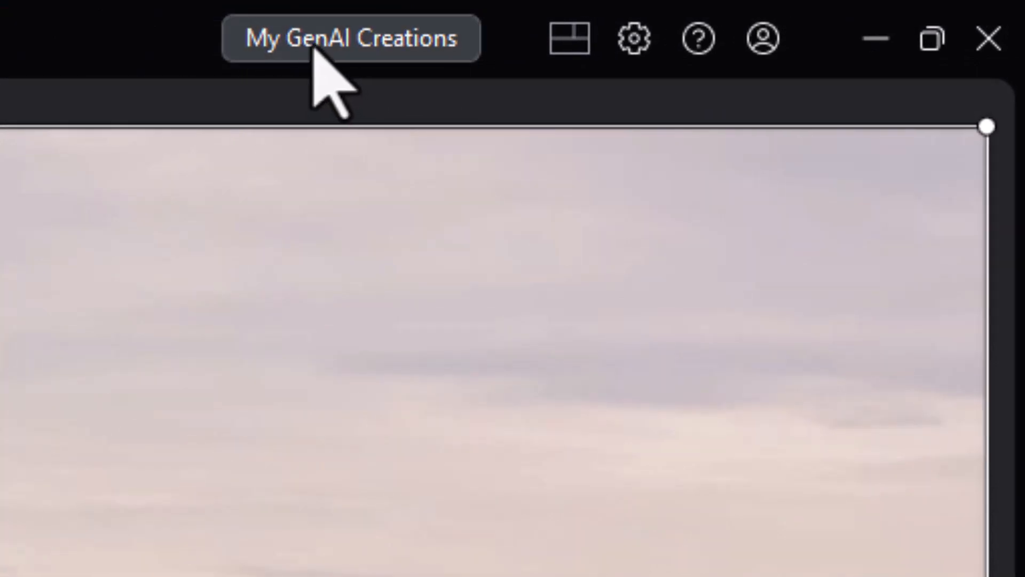
click(315, 46)
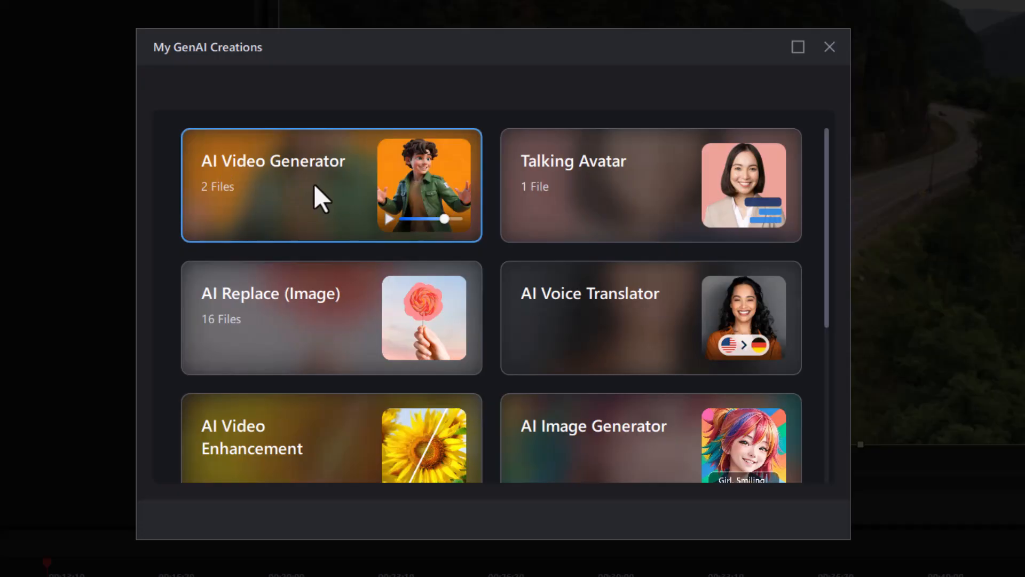
Open the AI Video Generator_3 clip from My GenAI Creations and download it to the VIDEO\cyberlink folder.
click(312, 198)
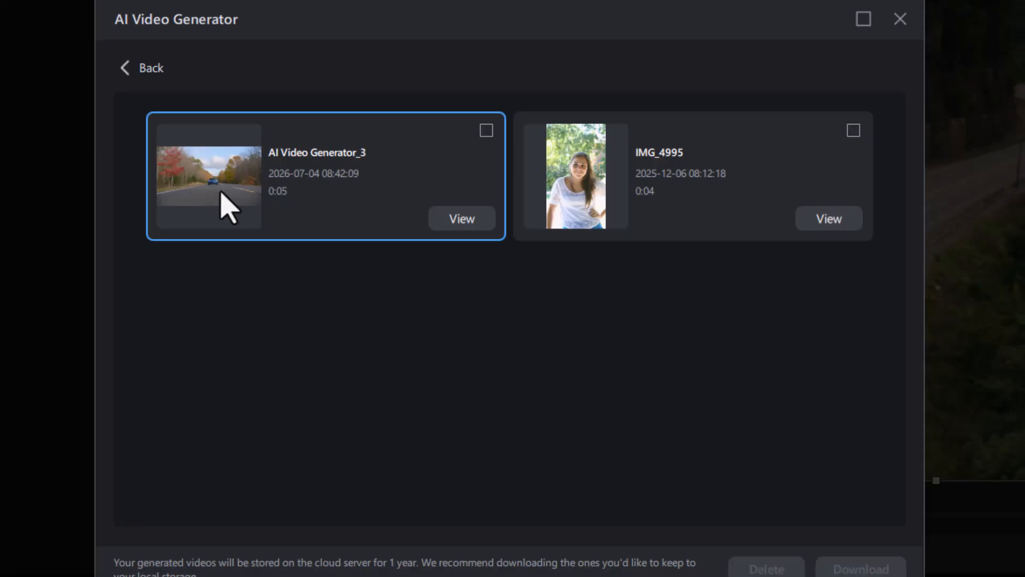
click(473, 219)
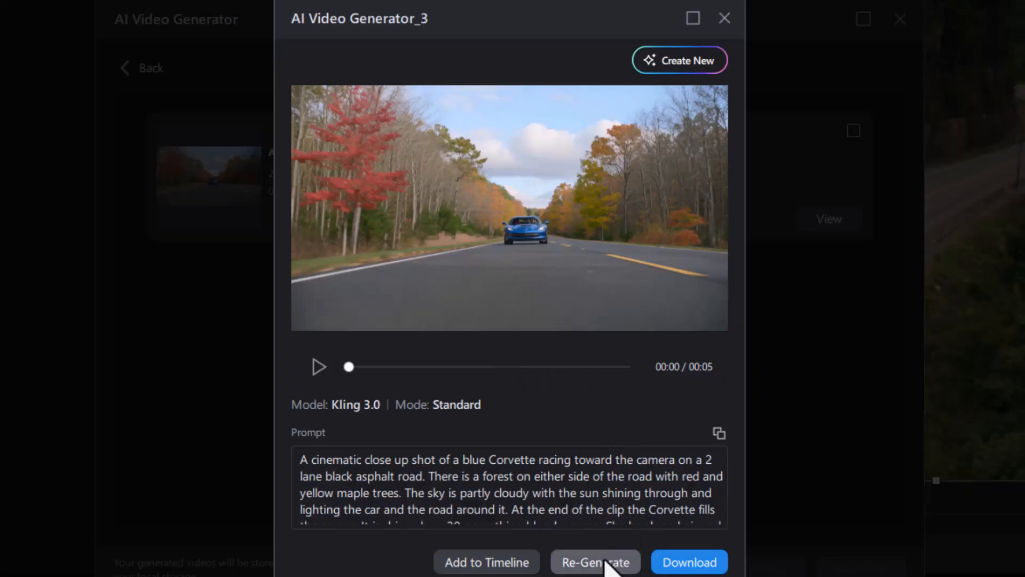
click(699, 564)
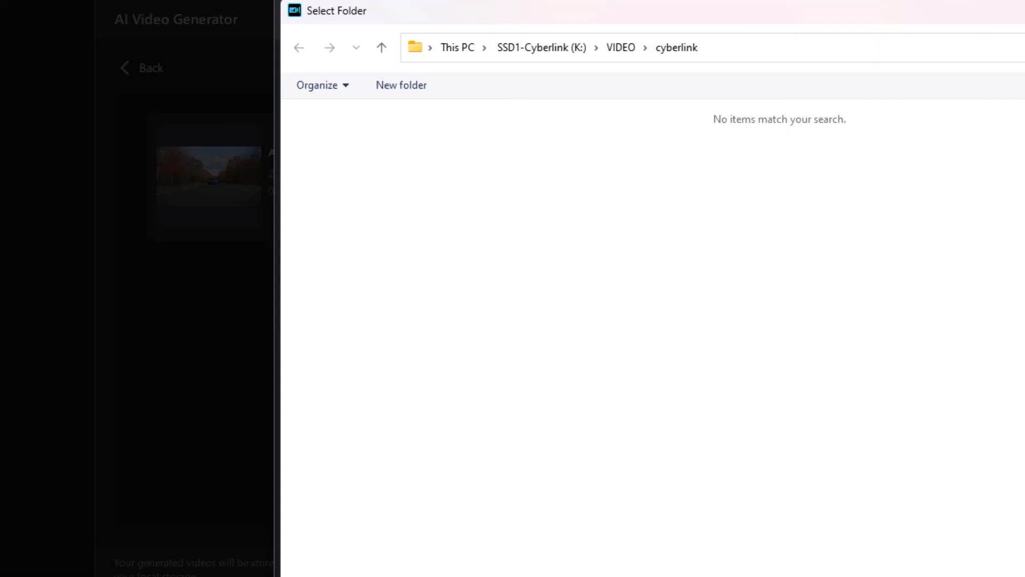
key(Return)
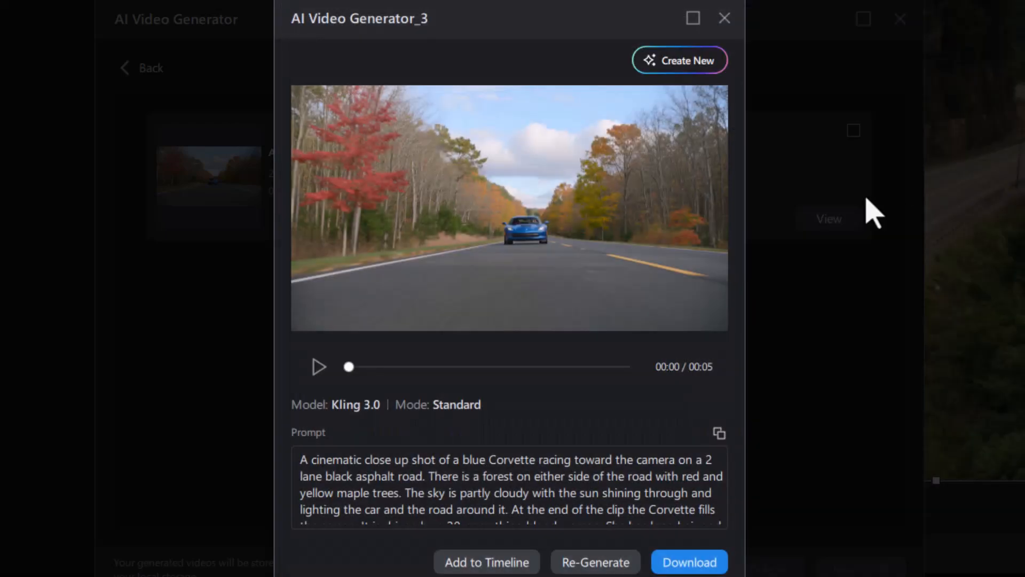
click(725, 16)
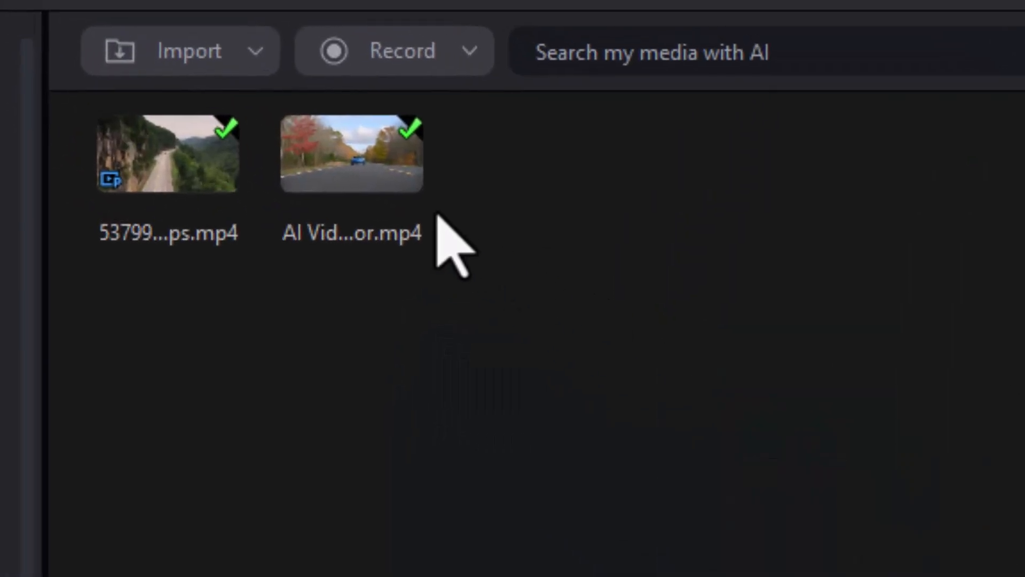
Place the downloaded AI clip on the video track right after the existing road clip.
click(369, 163)
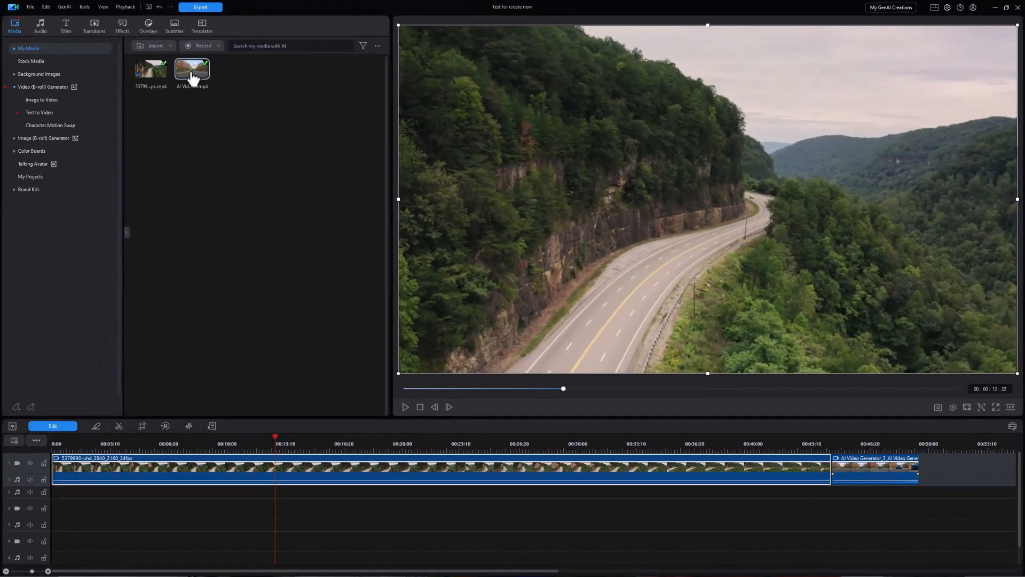
drag(193, 79, 831, 447)
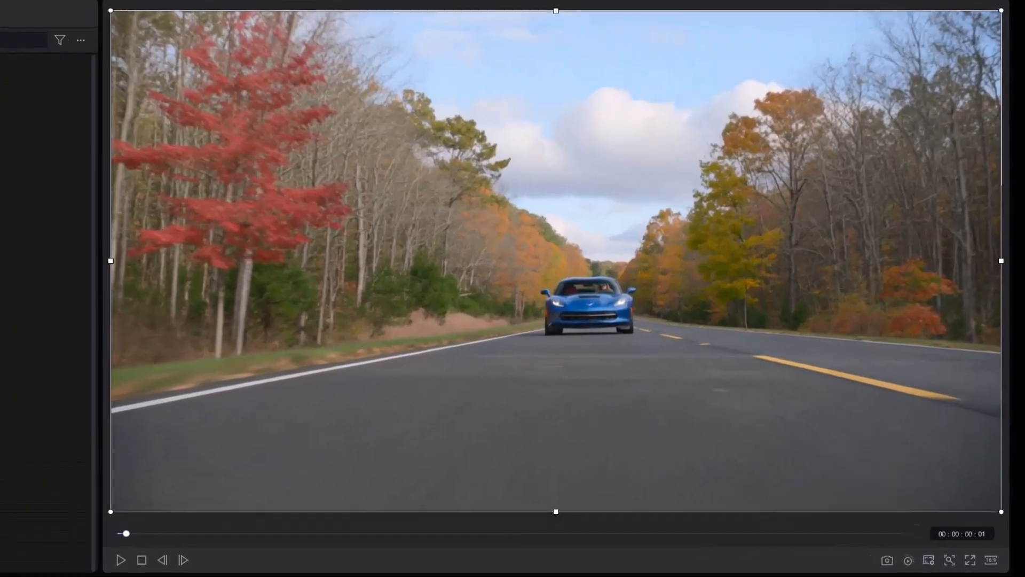
Step frame by frame through the AI Corvette clip in the preview, then replay it from its start.
key(Right)
key(Right)
key(Right)
key(Right)
key(Right)
key(Right)
key(Right)
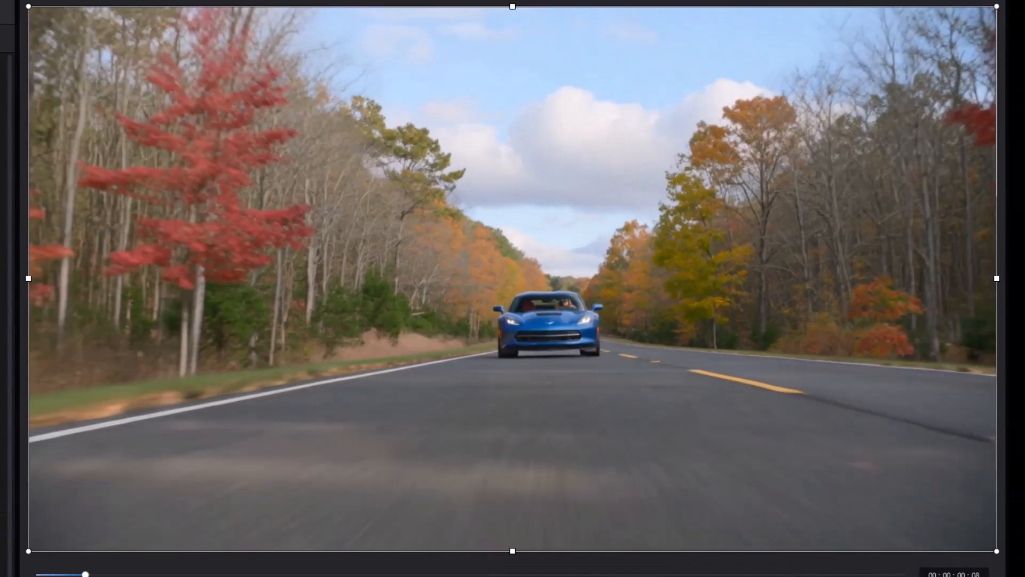
key(Right)
key(Right)
key(Right)
key(Right)
key(Right)
key(Right)
key(Right)
key(Right)
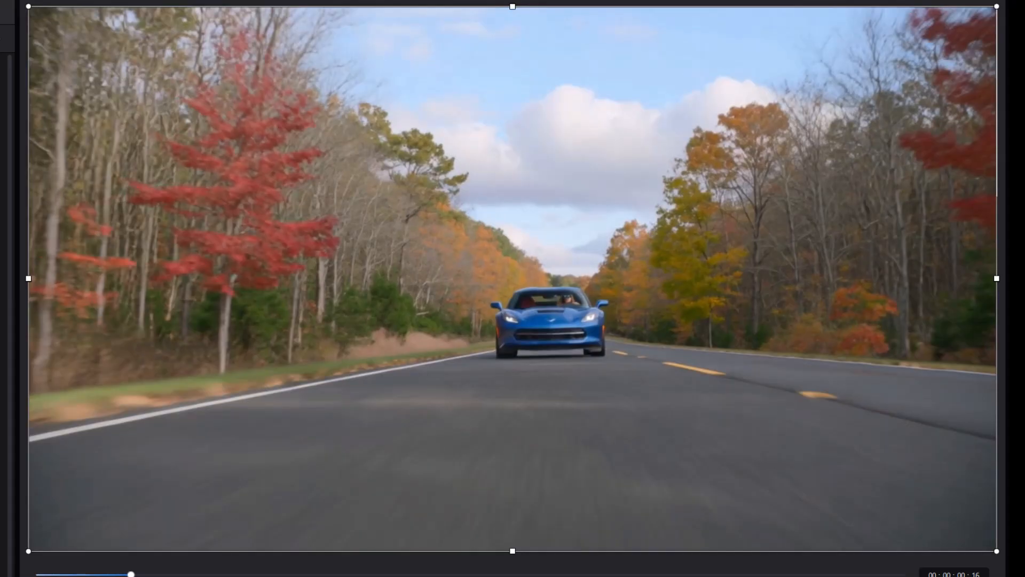
key(Right)
key(Right)
key(Right)
key(Right)
key(Right)
key(Right)
key(Right)
key(Right)
key(Right)
key(Right)
key(Right)
key(Right)
key(Right)
key(Right)
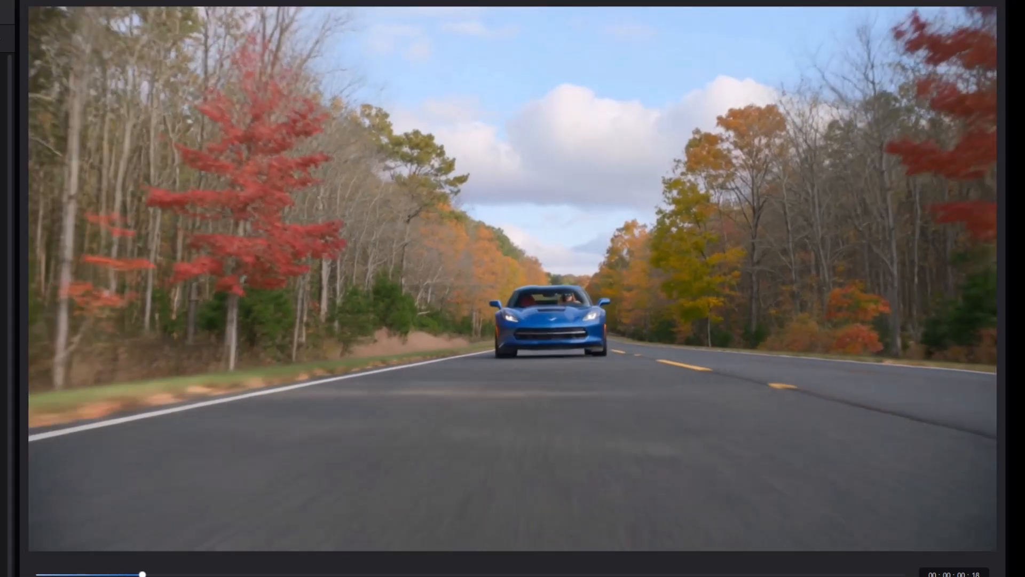
key(Right)
key(Right)
key(Right)
key(Right)
key(Right)
key(Right)
key(Right)
key(Right)
key(Right)
key(Right)
key(Right)
key(Right)
key(Right)
key(Right)
key(Right)
key(Right)
key(Right)
key(Right)
key(Right)
key(Right)
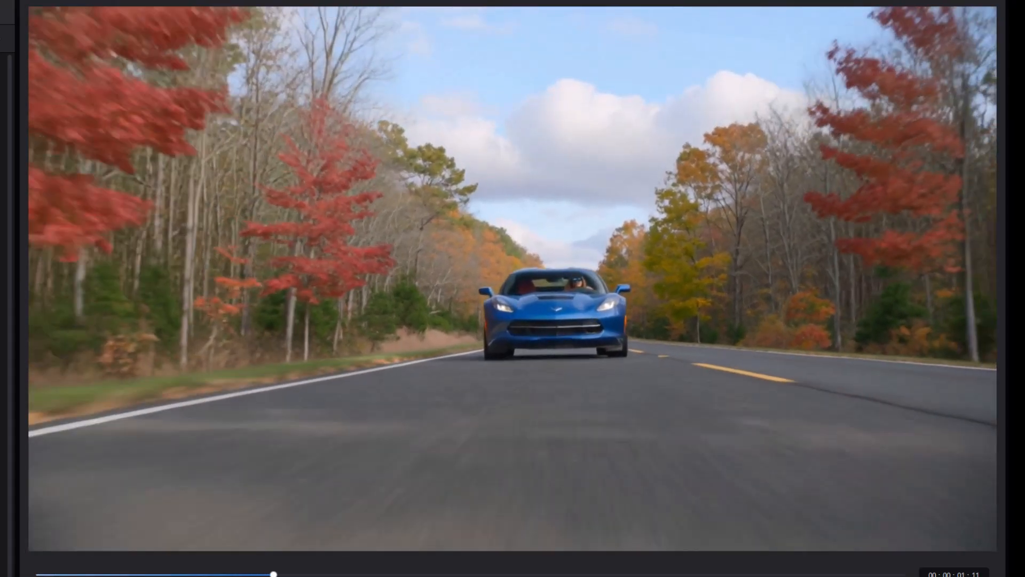
key(Right)
key(Right)
key(Right)
key(Right)
key(Right)
key(Right)
key(Right)
key(Right)
key(Right)
key(Right)
key(Right)
key(Right)
key(Right)
key(Right)
key(Right)
key(Right)
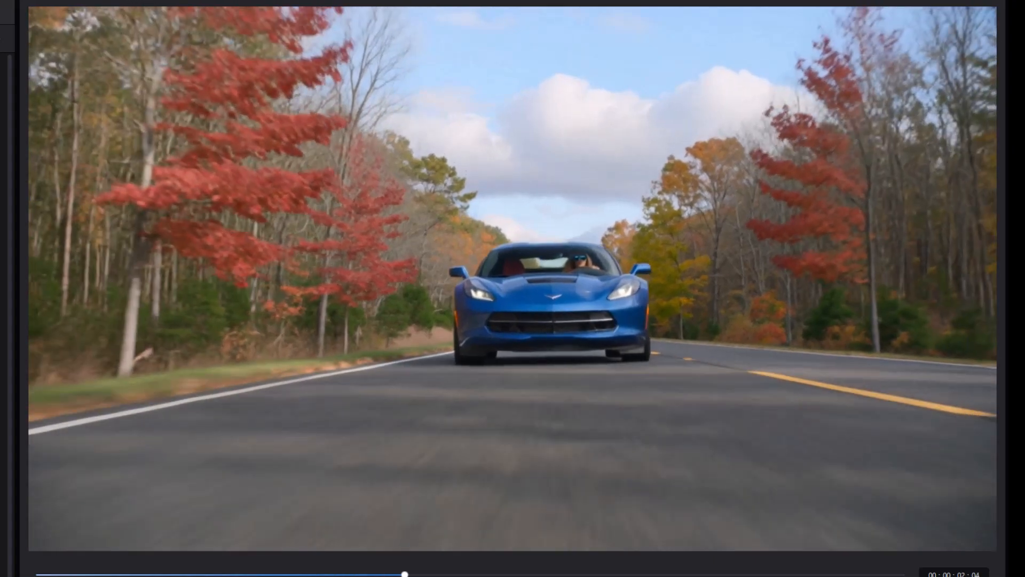
key(Right)
key(Right)
key(Right)
key(Right)
key(Right)
key(Right)
key(Right)
key(Right)
key(Right)
key(Right)
key(Right)
key(Right)
key(Right)
key(Right)
key(Right)
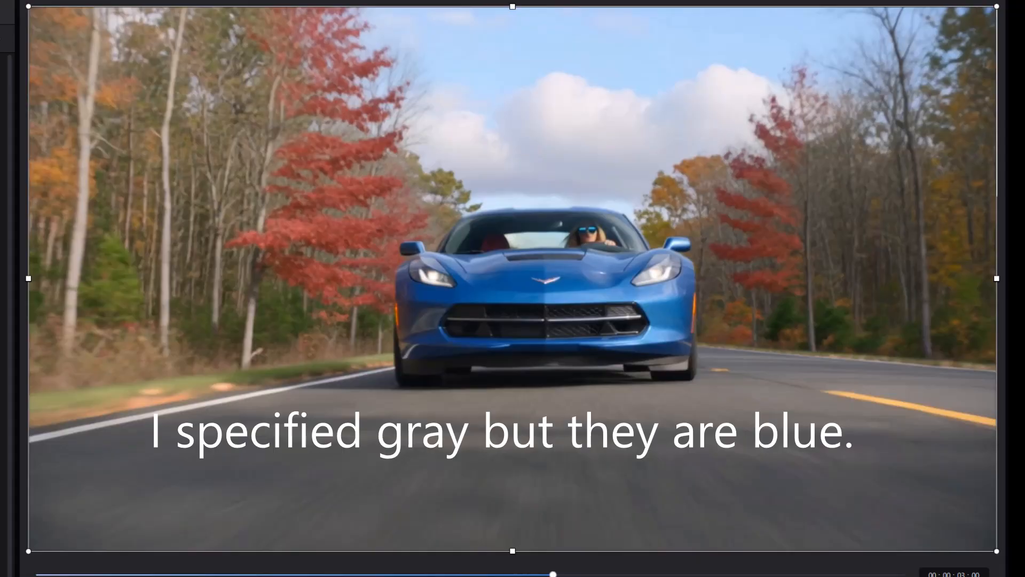
key(Right)
key(Right)
key(Right)
key(Right)
key(Right)
key(Right)
key(Right)
key(Right)
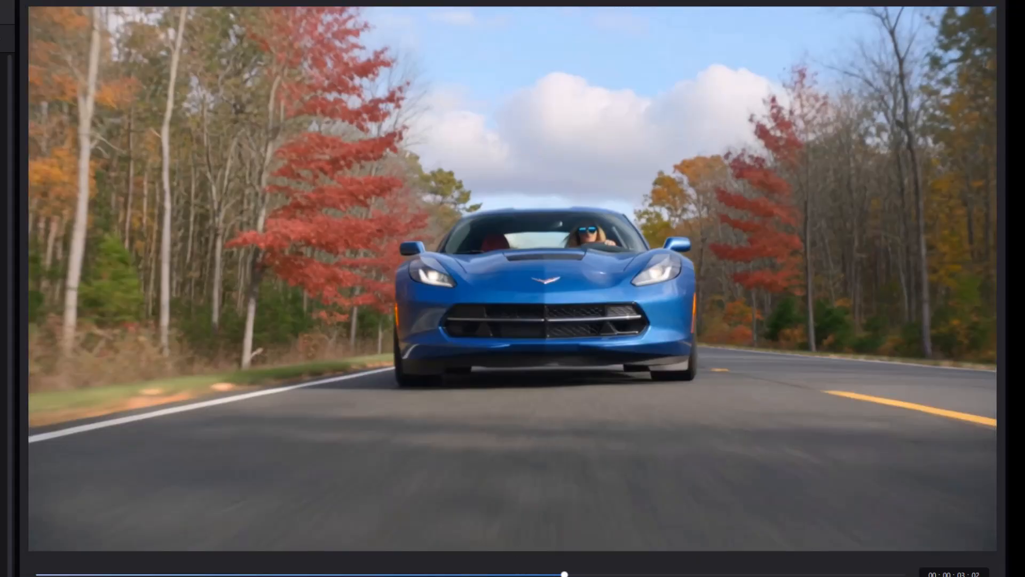
key(Right)
key(Right)
key(Right)
key(Right)
key(Right)
key(Right)
key(Right)
key(Right)
key(Right)
key(Right)
key(Right)
key(Right)
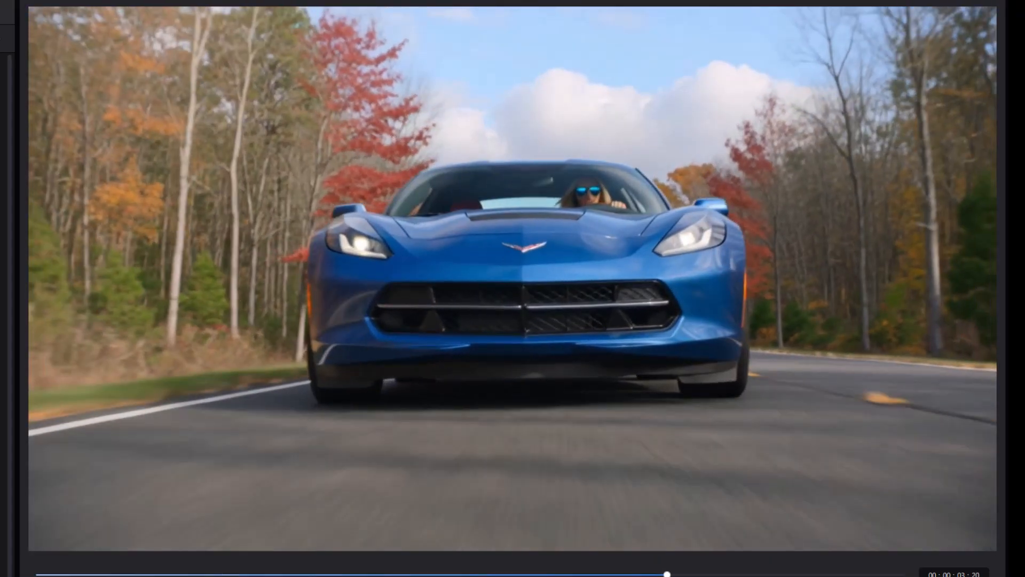
key(Right)
key(Right)
key(Right)
key(Right)
key(Right)
key(Right)
key(Right)
key(Right)
key(Right)
key(Right)
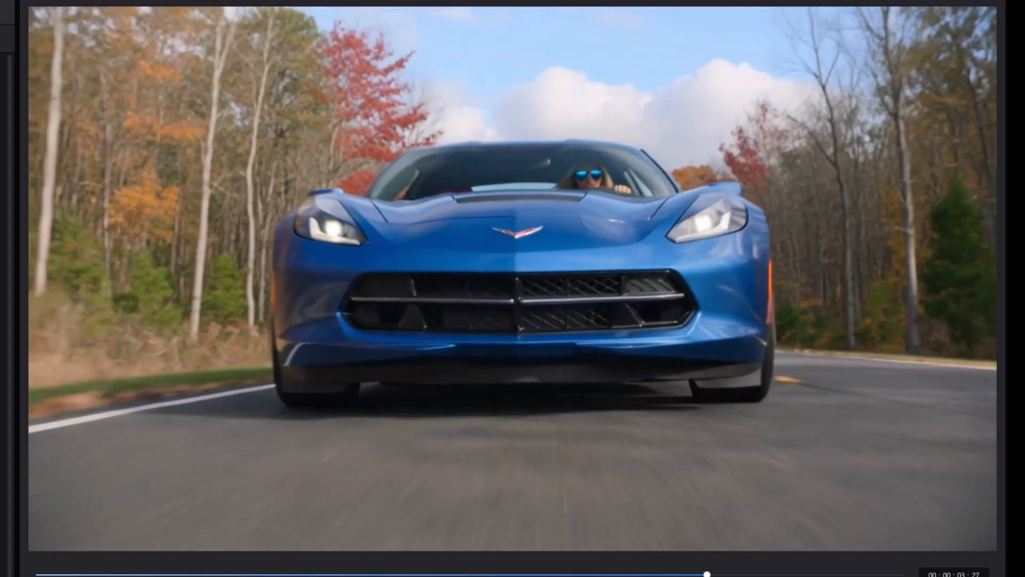
key(Right)
key(Right)
key(Right)
key(Right)
key(Right)
key(Right)
key(Right)
key(Right)
key(Right)
key(Right)
key(Right)
key(Right)
key(Right)
key(Right)
key(Right)
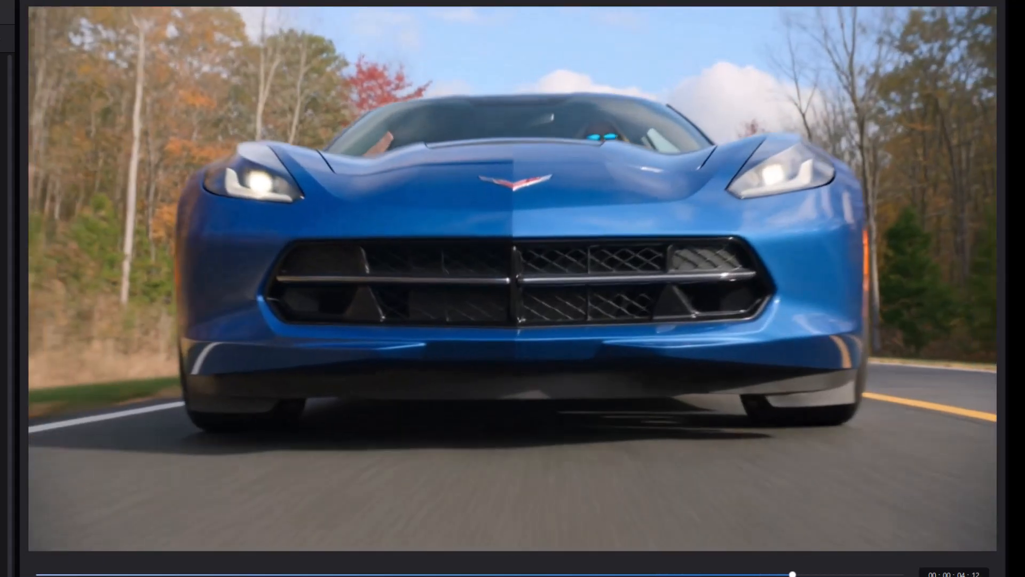
key(Right)
key(Right)
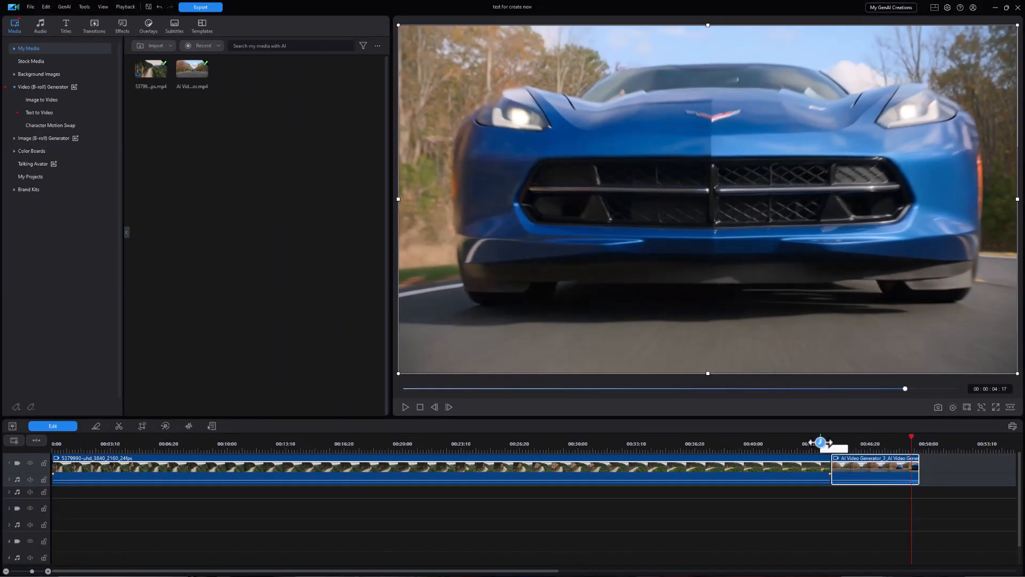
click(832, 443)
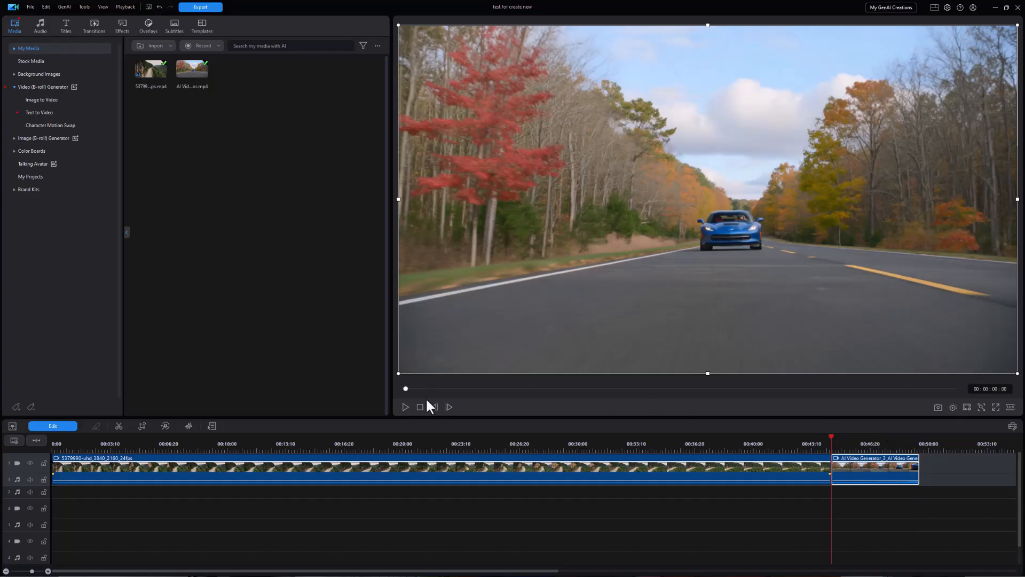
click(405, 407)
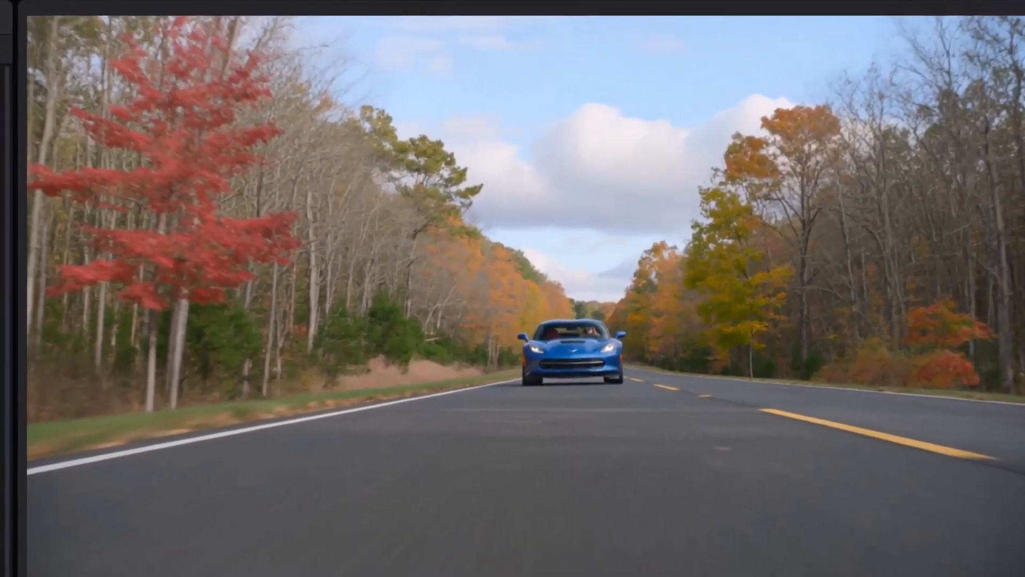